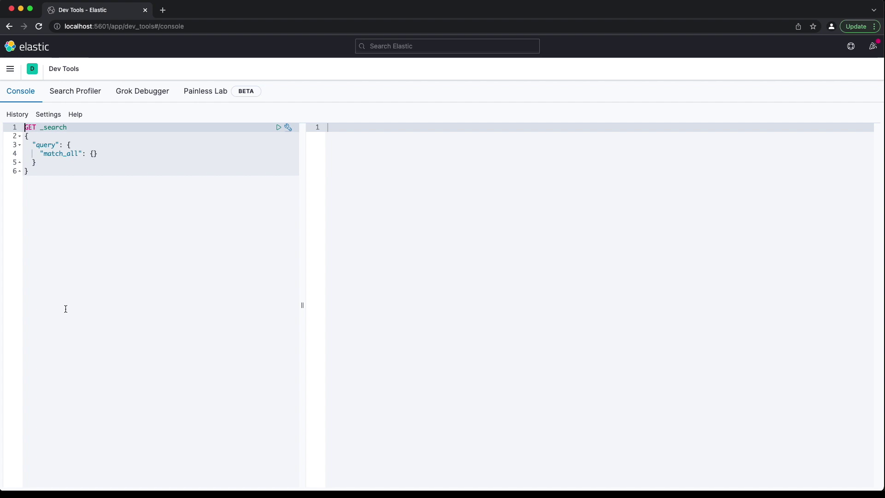
- Run the default match_all search, then highlight the took, timed_out and _shards parts of the response
click(81, 193)
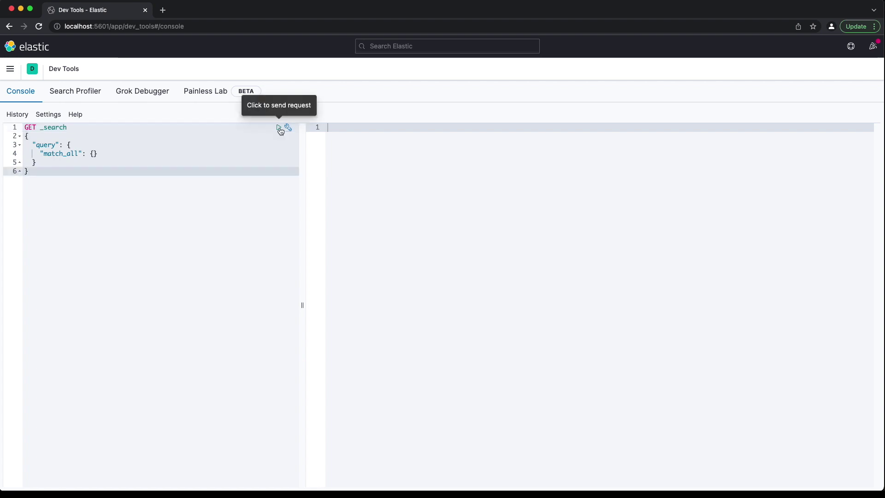
click(280, 128)
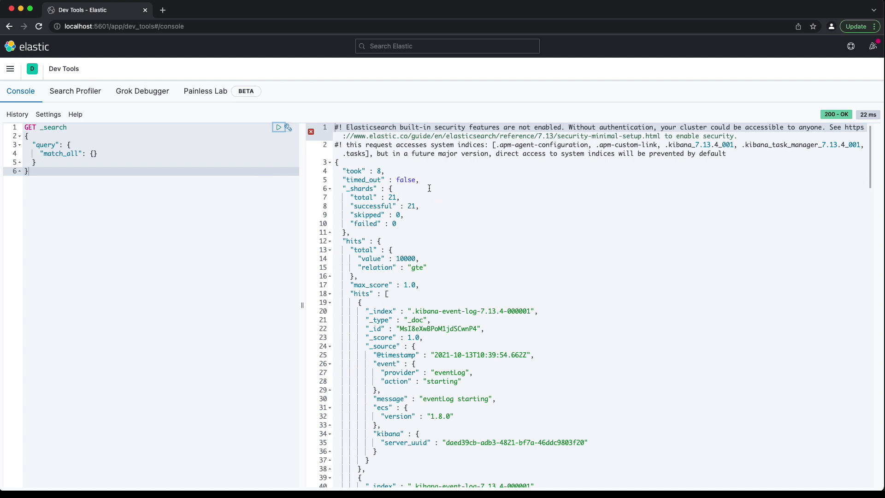
drag(420, 181, 339, 170)
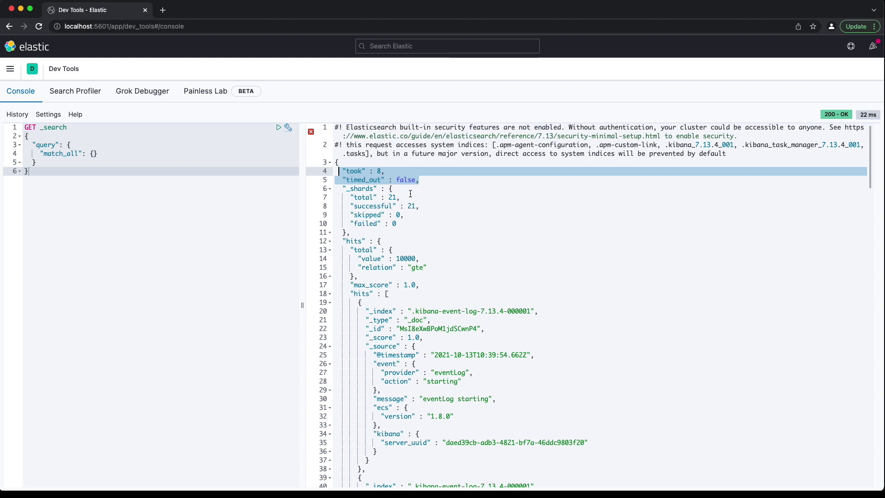
drag(350, 233, 340, 190)
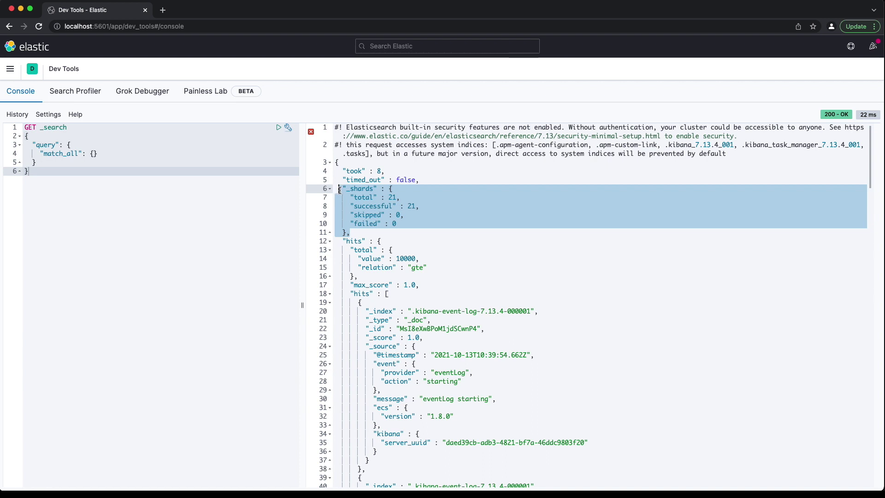
click(365, 231)
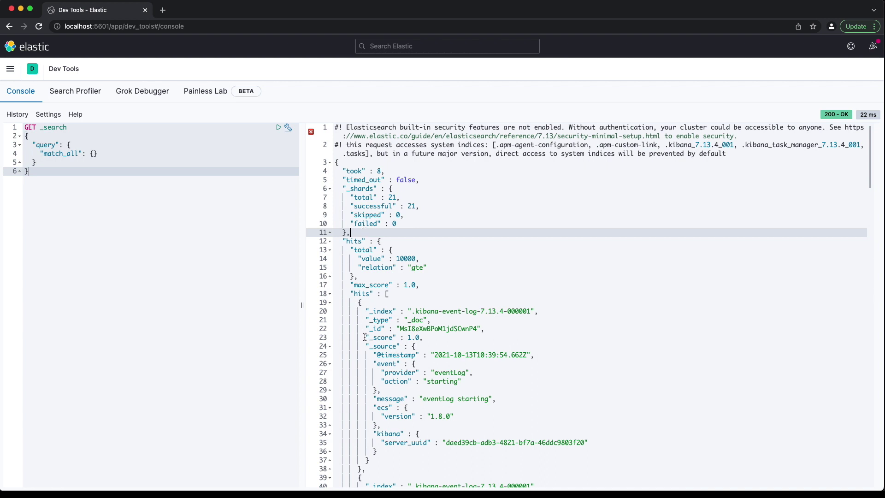
drag(365, 338, 423, 338)
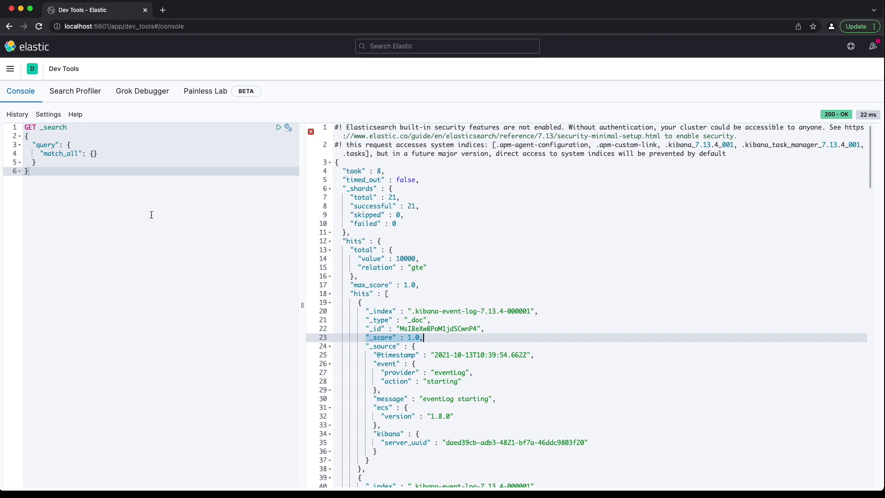
- Change the request path to olympic-events/_search and run it
click(40, 128)
text(olympic-eve)
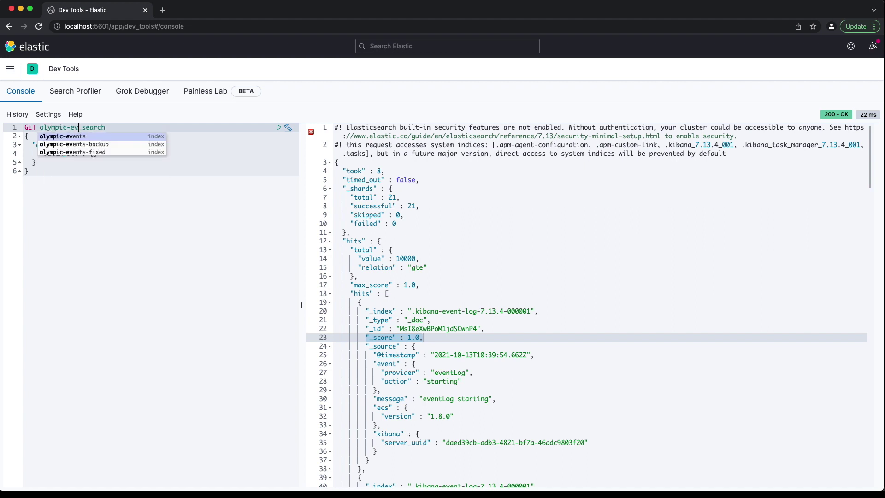
text(nts/)
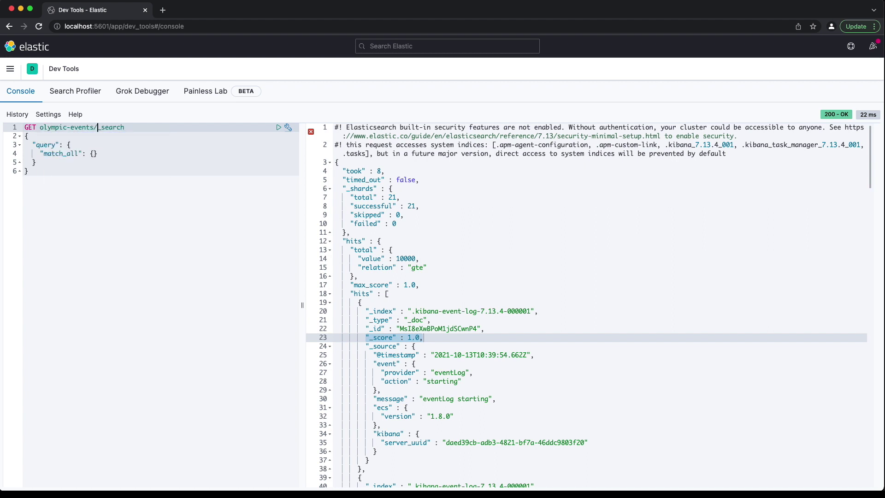
key(super+Return)
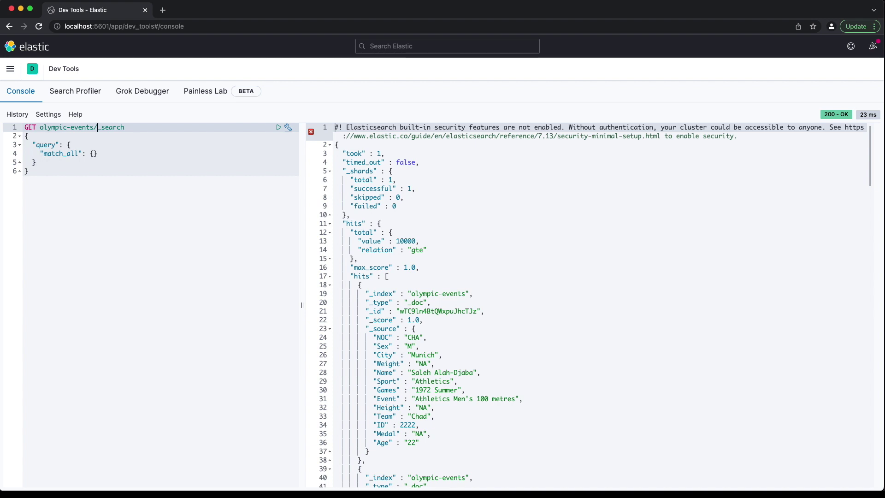
- Add weather-data to the index list and re-run the search across both indices
key(ctrl+space)
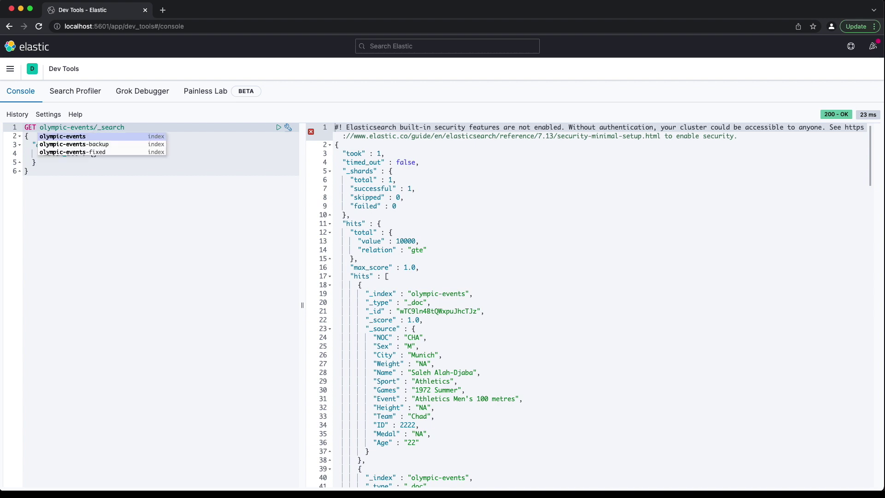
text(,weath)
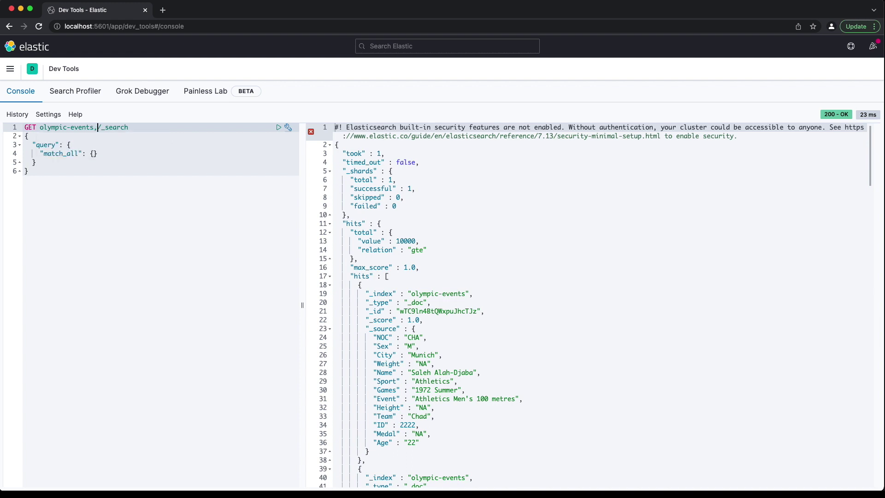
text(er-data)
key(super+Return)
- Add "size": 20 and "_source": false to the request body and run it
click(28, 136)
key(Return)
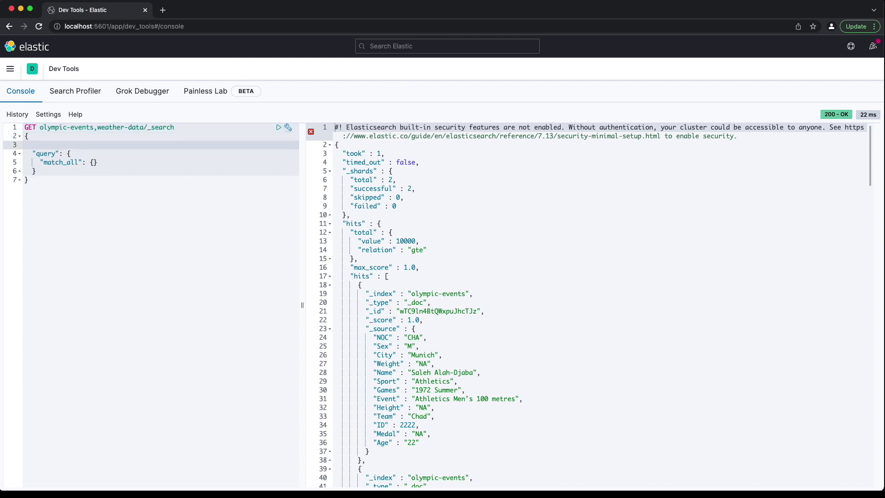
text("size")
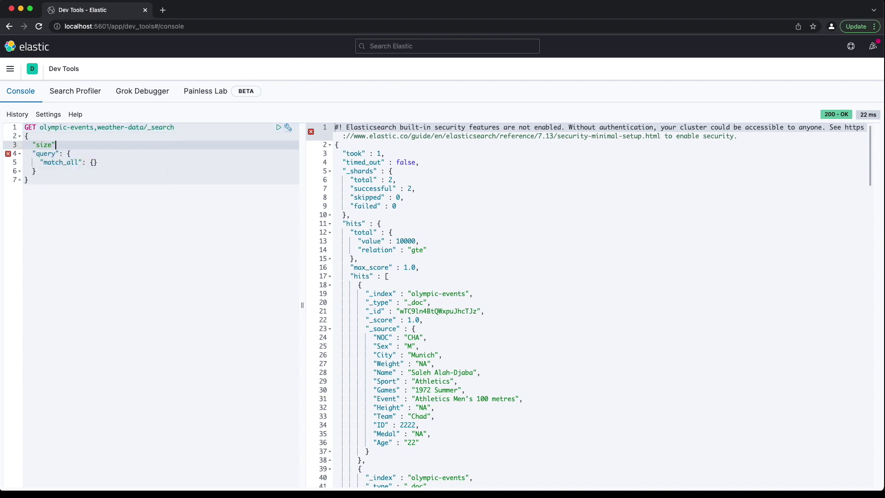
text(: 20,)
key(Up)
key(Return)
text("_sour)
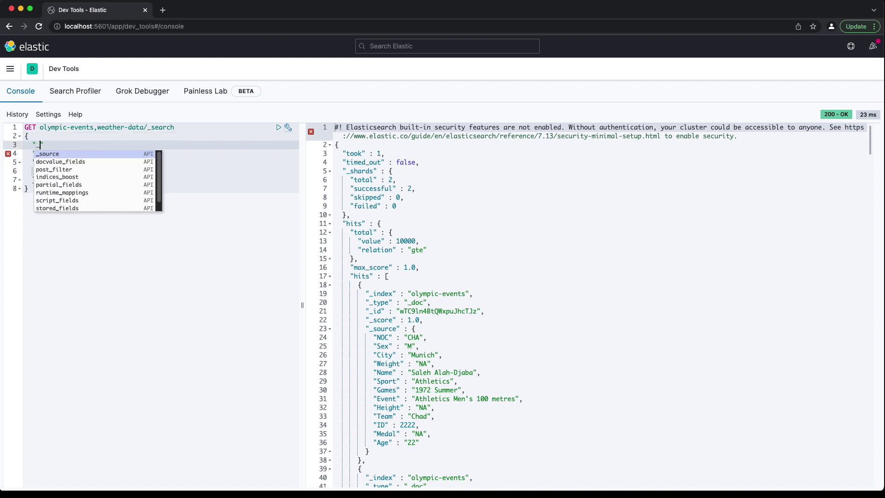
key(Return)
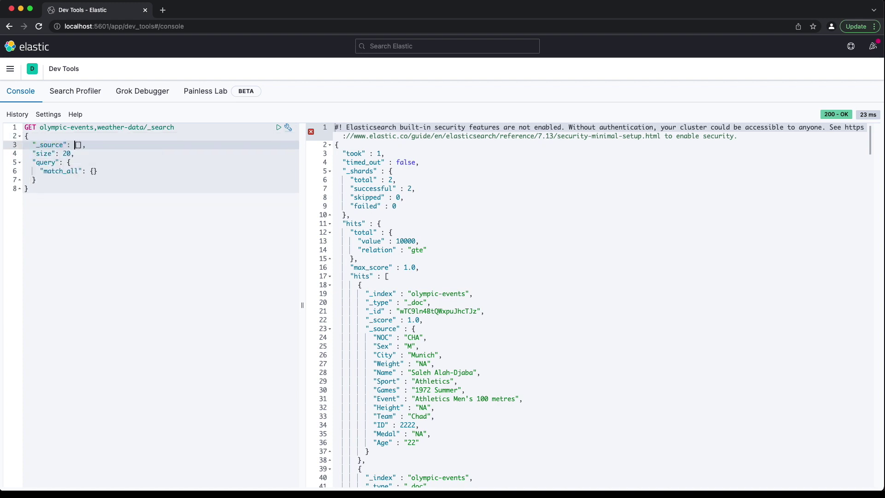
key(BackSpace)
key(Delete)
text(false,)
key(super+Return)
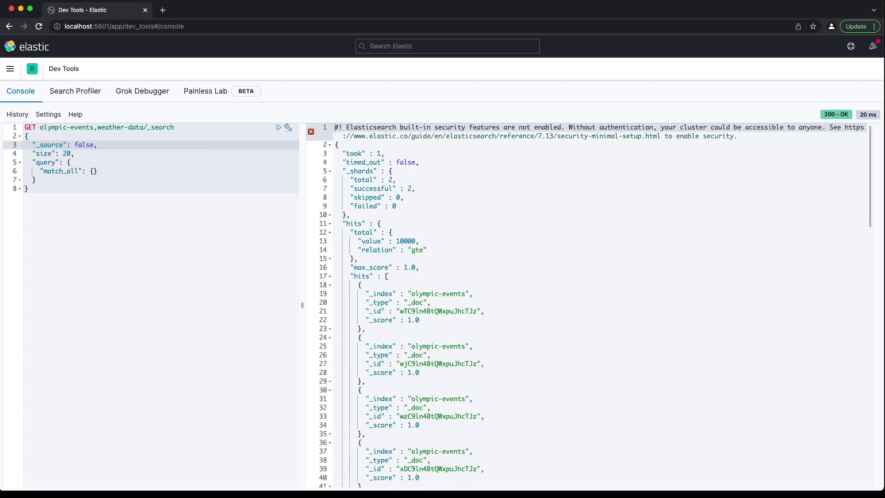
- Replace the false _source value with ["Age", "Event"] and run the search
key(BackSpace)
key(BackSpace)
key(BackSpace)
key(BackSpace)
key(BackSpace)
key(BackSpace)
text(")
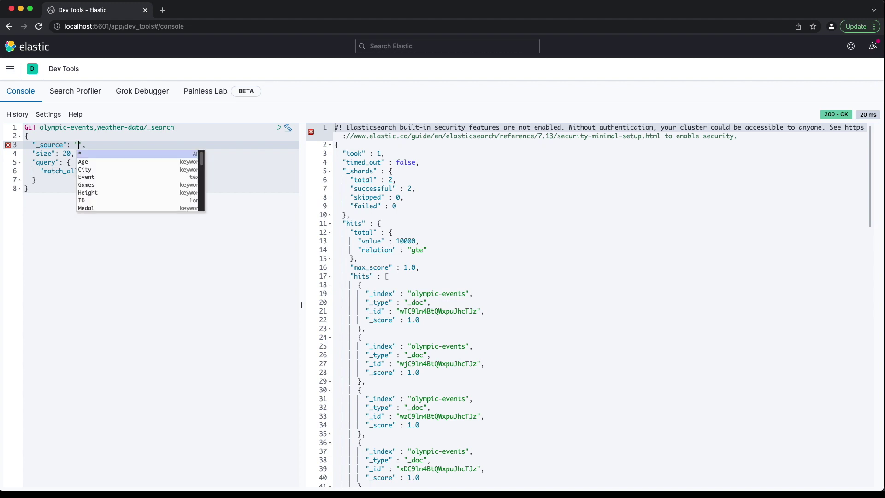
key(BackSpace)
text(["Age", )
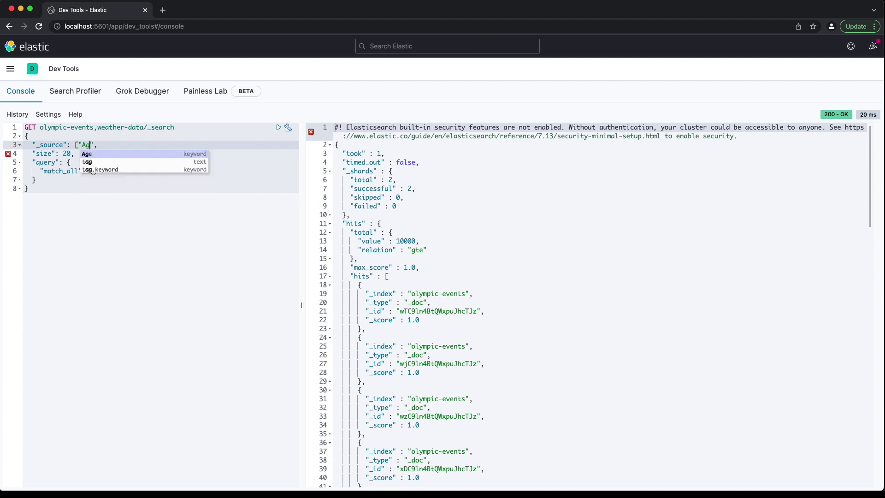
text("Event"],)
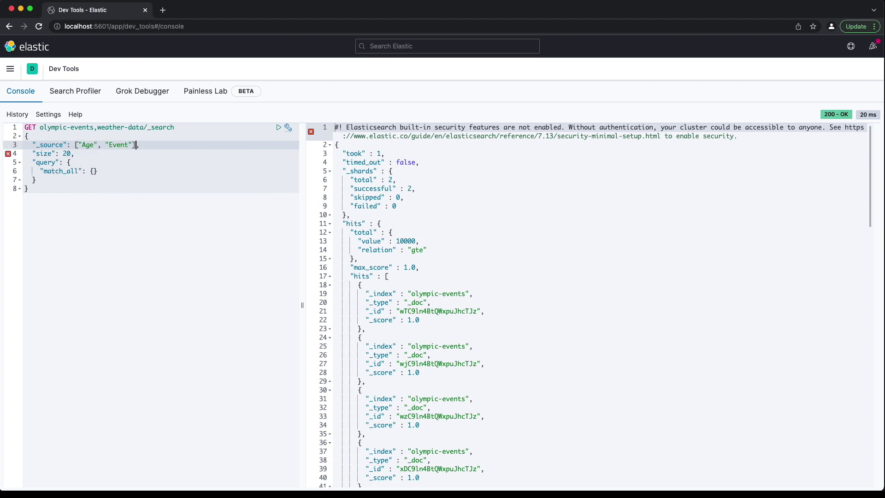
key(super+Return)
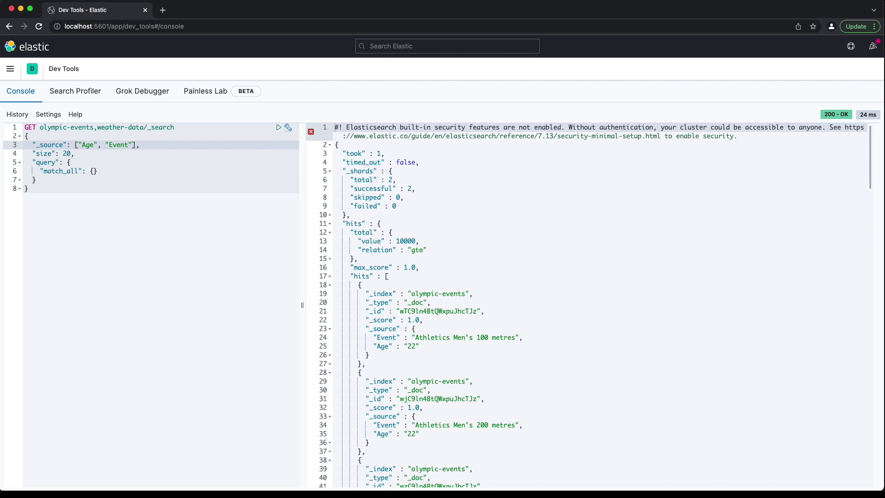
- Replace the Age/Event field list with a _source object holding an excludes entry
key(alt+shift+Left)
key(alt+shift+Left)
key(alt+shift+Left)
key(alt+shift+Left)
key(BackSpace)
text({)
key(Return)
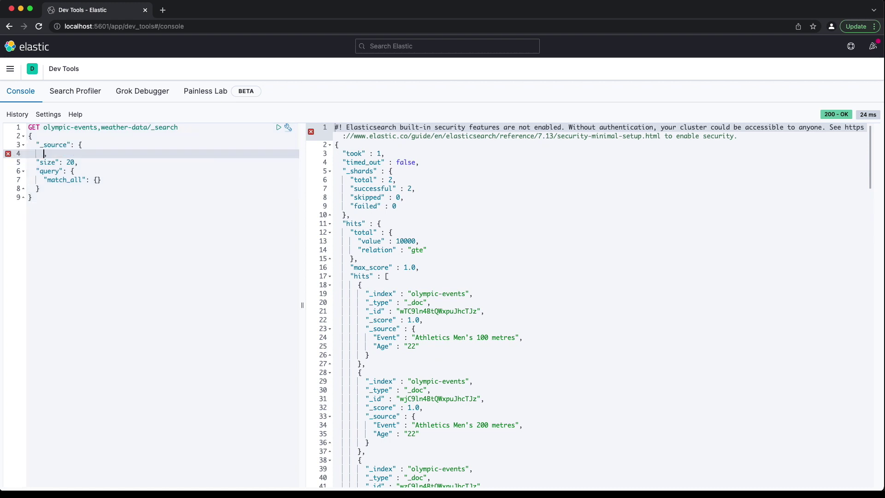
key(End)
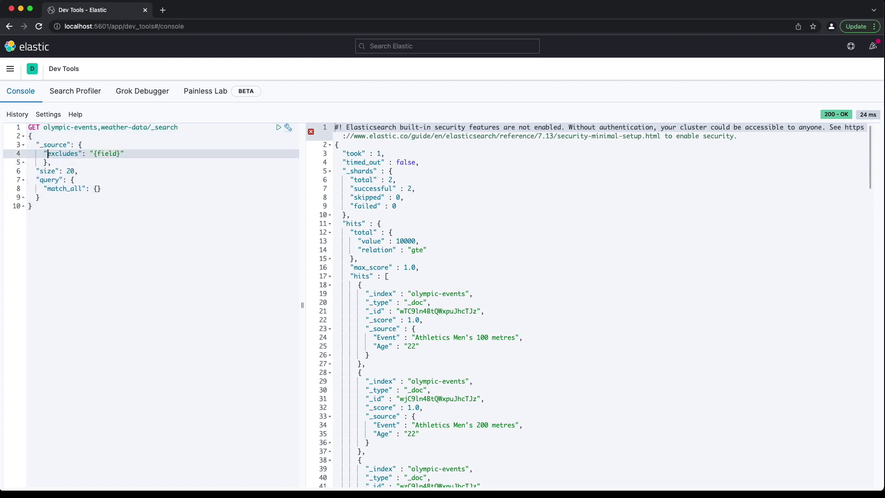
key(Return)
text(})
- Set excludes to ["Event", "Weight"], run the search, and auto-indent the request body
click(90, 154)
key(shift+End)
key(BackSpace)
text(["Event", "Weight)
key(super+Return)
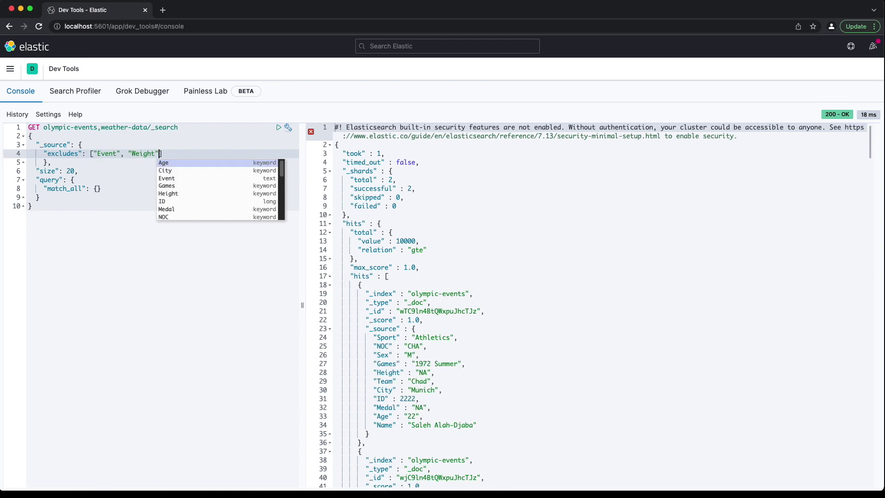
key(super+i)
key(super+Return)
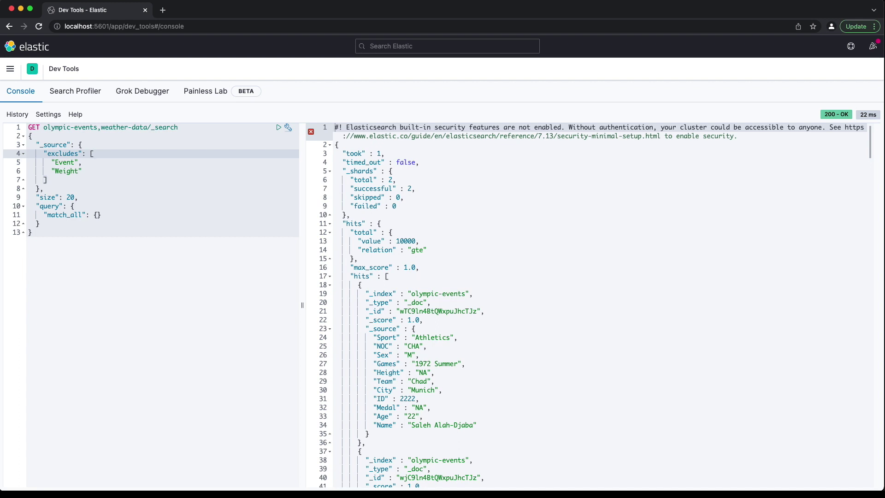